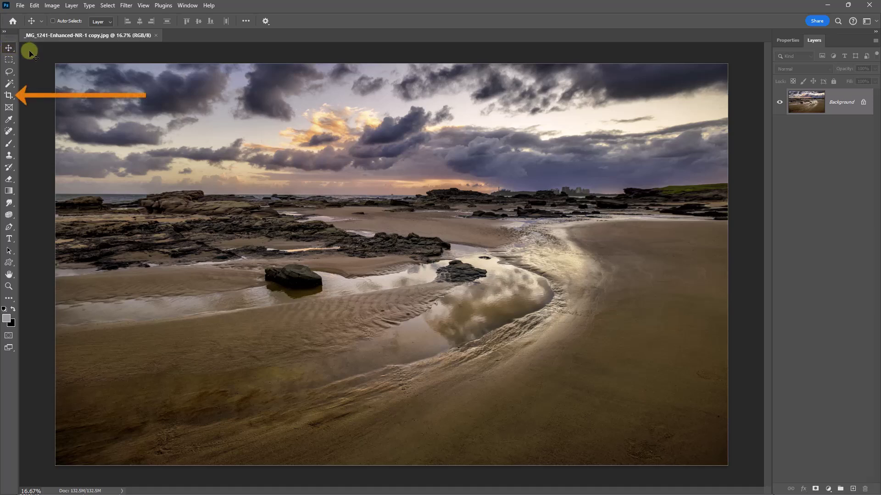
Clear the Crop Tool's fixed width and height so the crop box spans the whole beach photo.
click(8, 96)
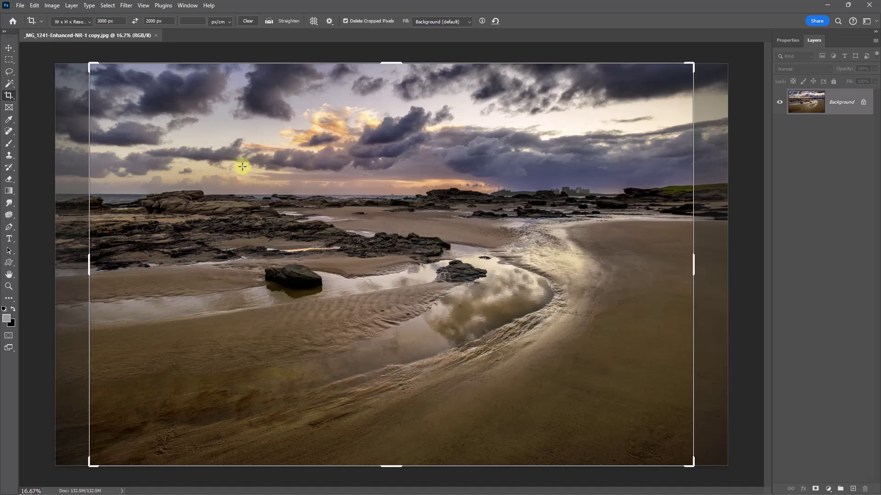
click(211, 277)
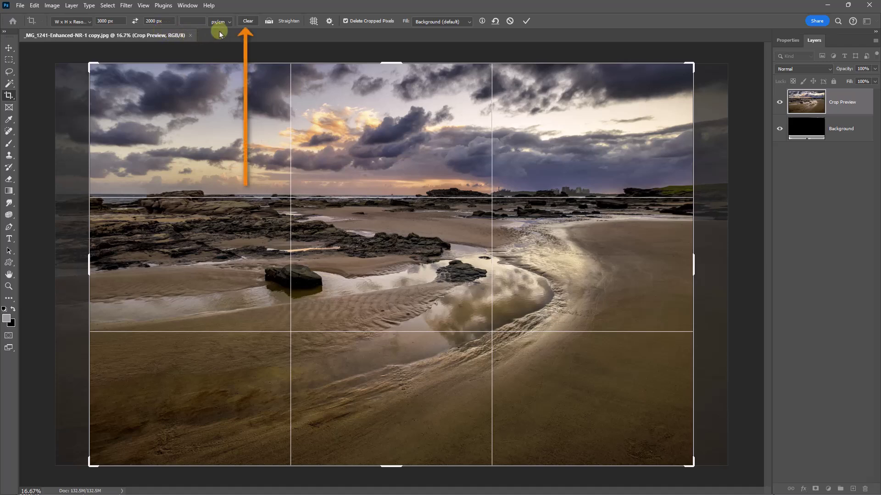
click(248, 21)
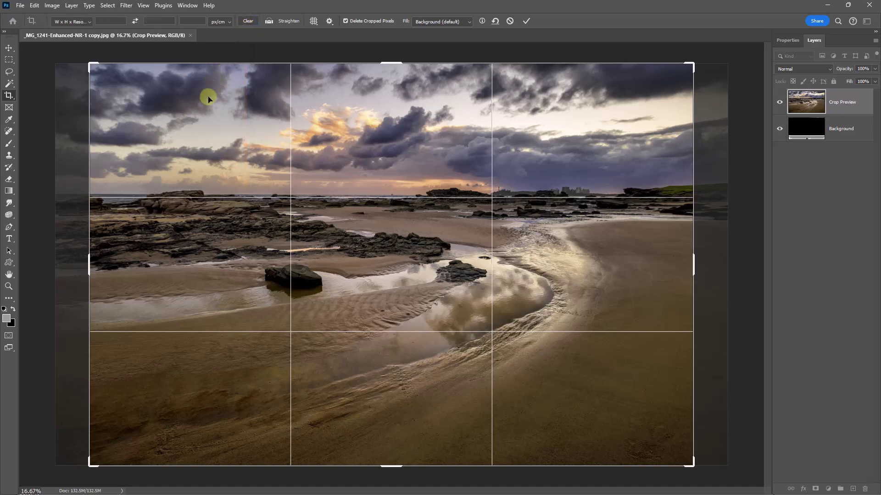
key(Escape)
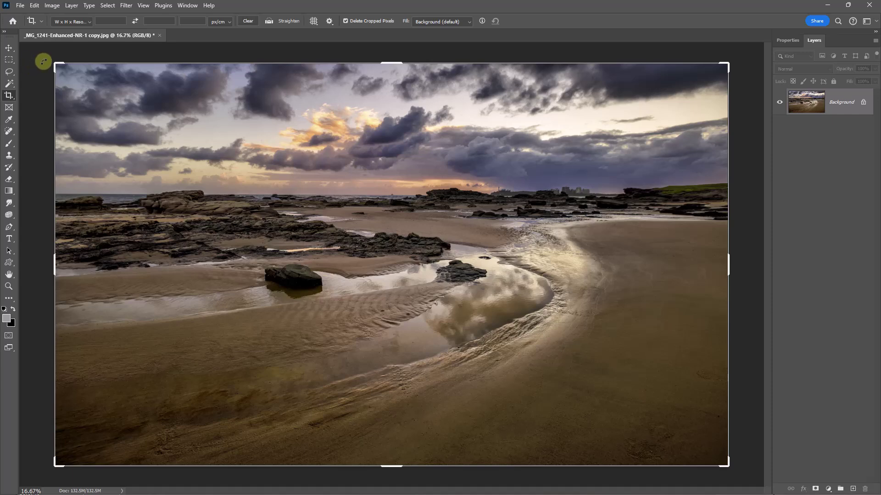
Crop the beach photo to 1920 px wide using the W x H x Resolution crop option.
click(90, 21)
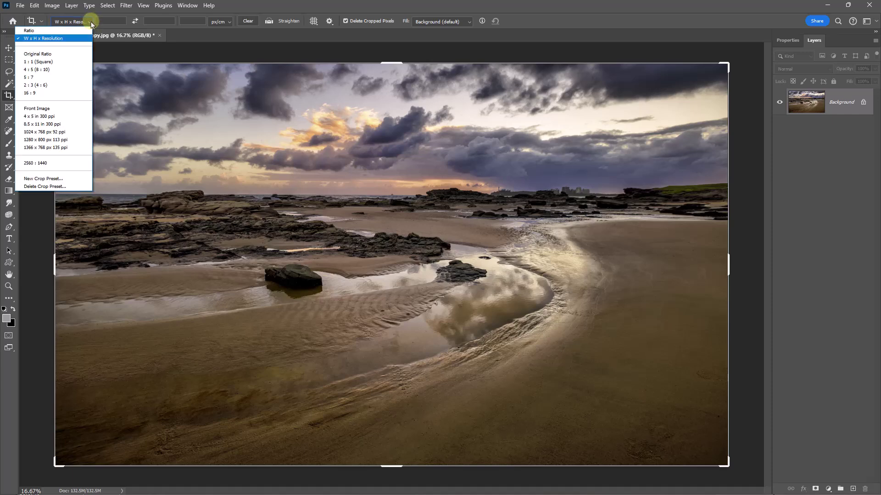
click(63, 41)
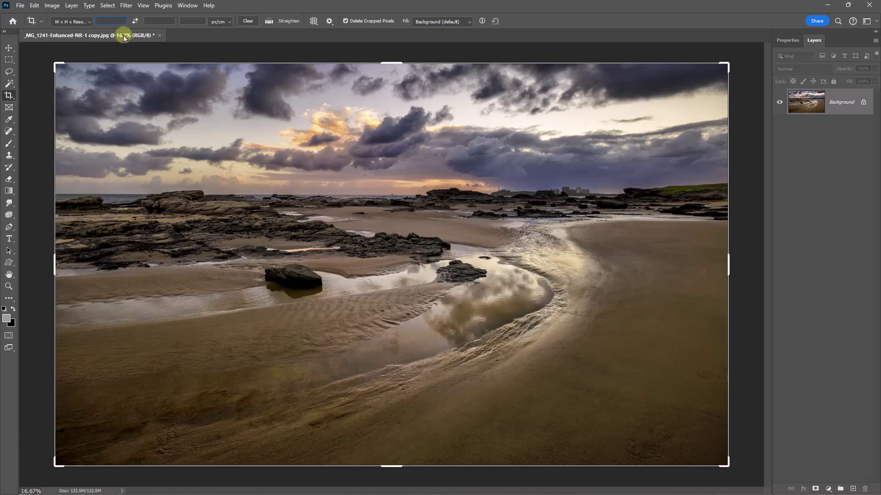
text(1920)
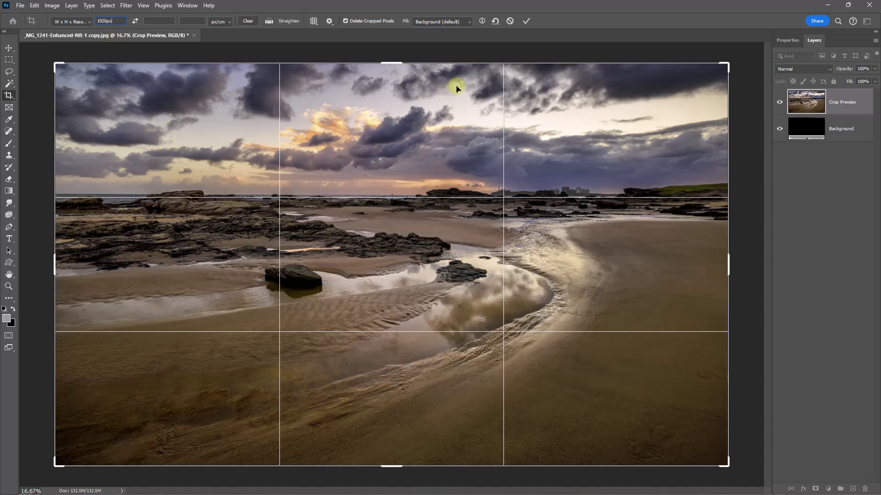
click(527, 21)
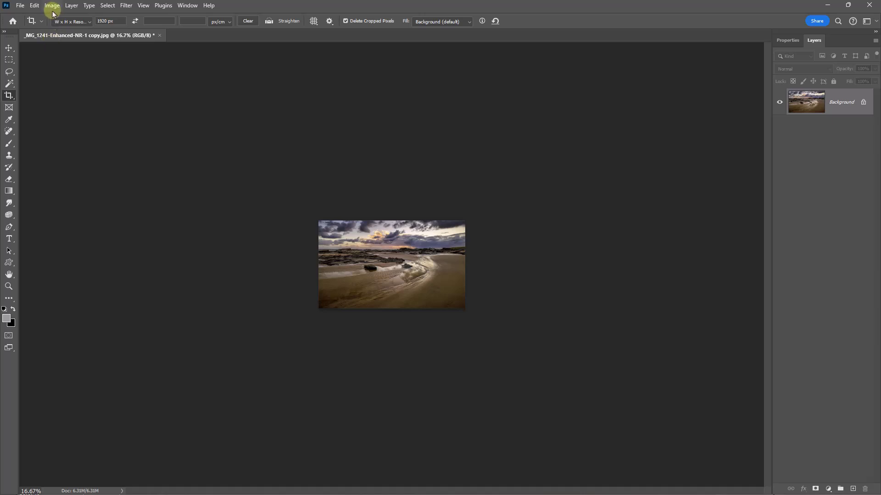
click(54, 11)
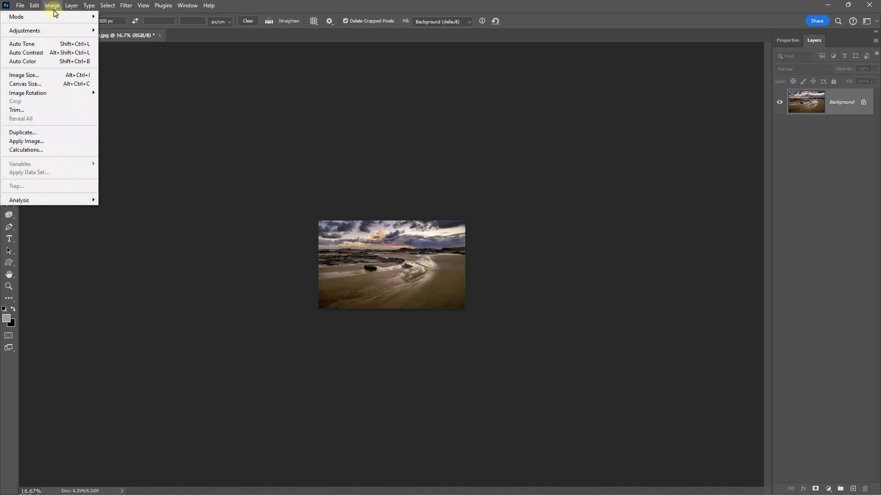
click(43, 75)
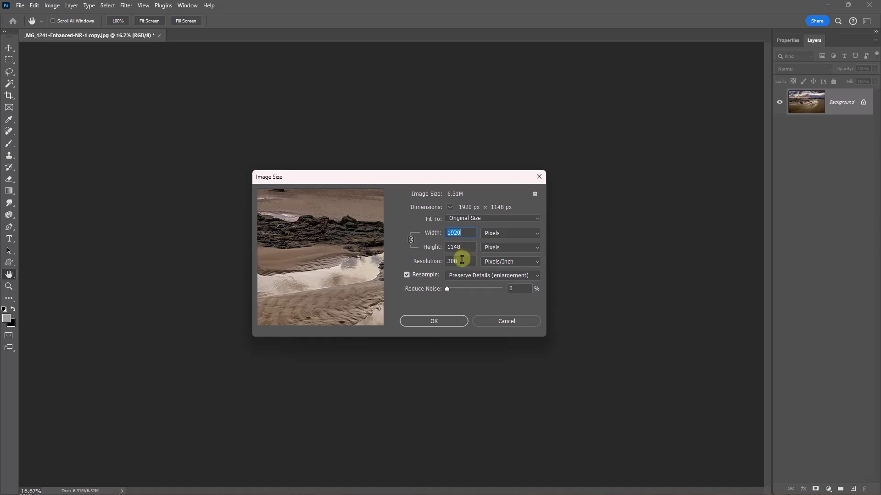
click(502, 322)
key(c)
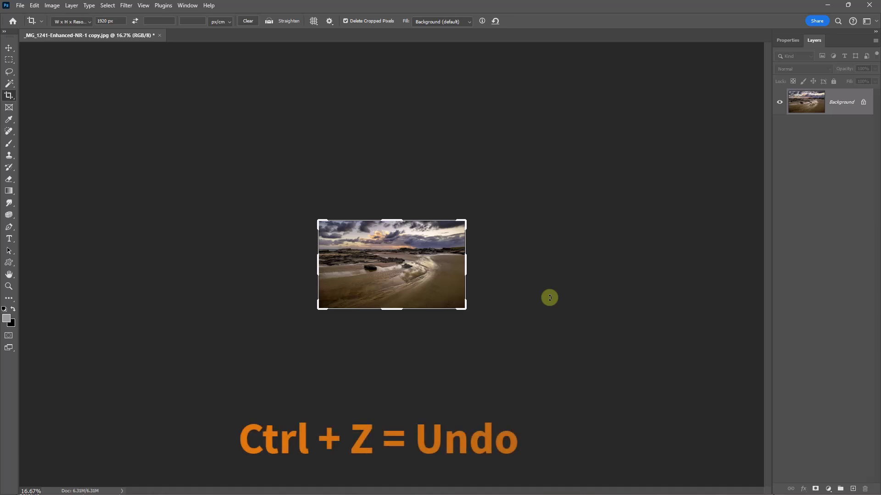
Undo the crop and re-crop the beach photo to 1920 × 1080 px, framed slightly lower.
key(ctrl+z)
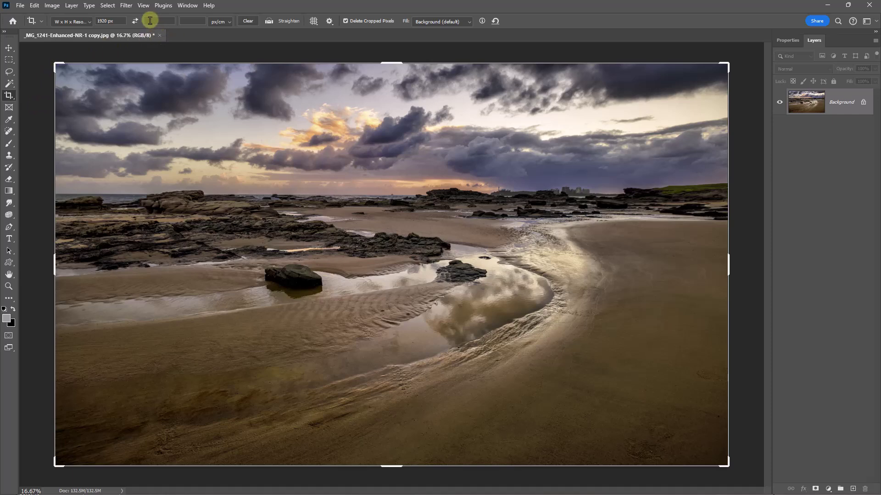
click(149, 21)
text(1080)
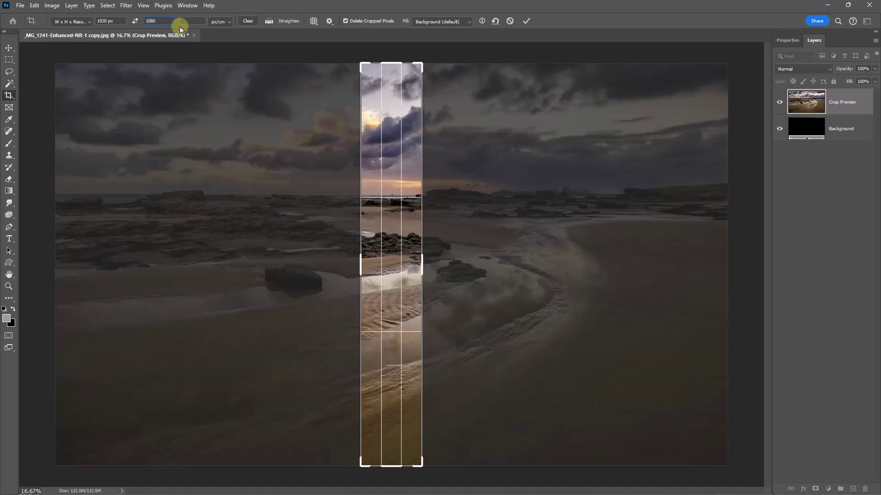
text(px)
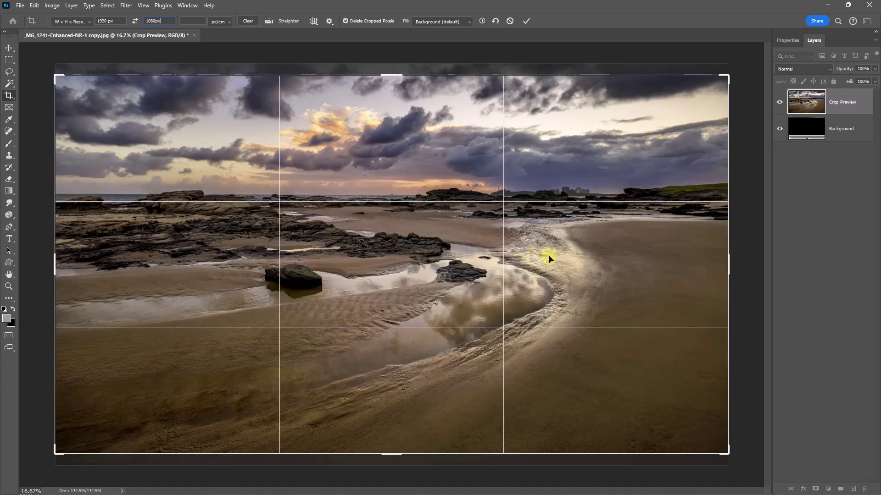
drag(546, 262, 549, 270)
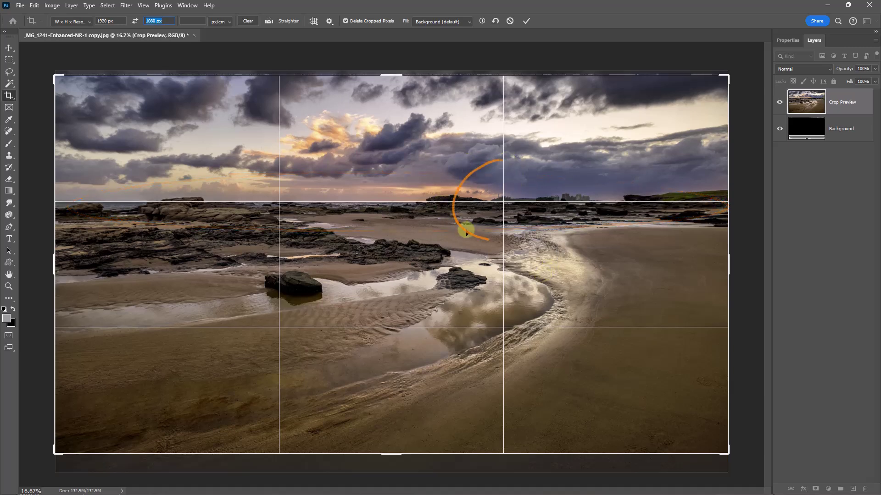
mouse_move(466, 232)
mouse_down()
mouse_move(536, 173)
mouse_move(453, 203)
mouse_move(525, 190)
mouse_move(452, 213)
mouse_up()
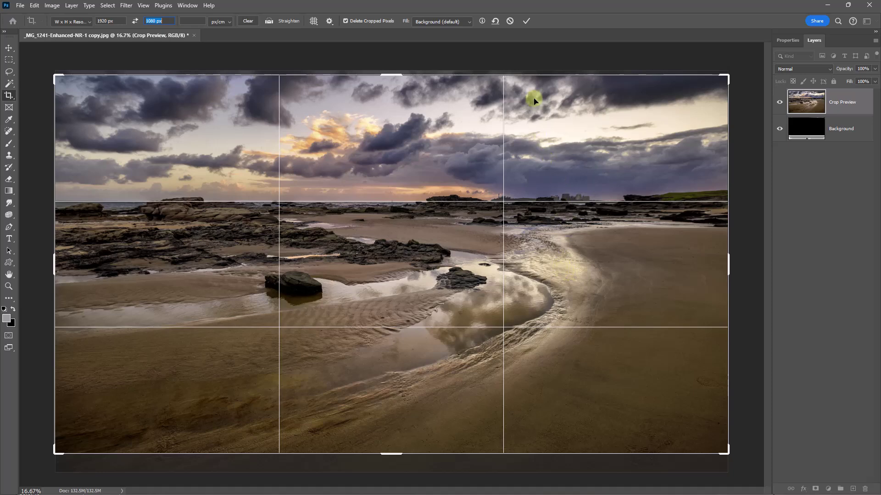
click(526, 22)
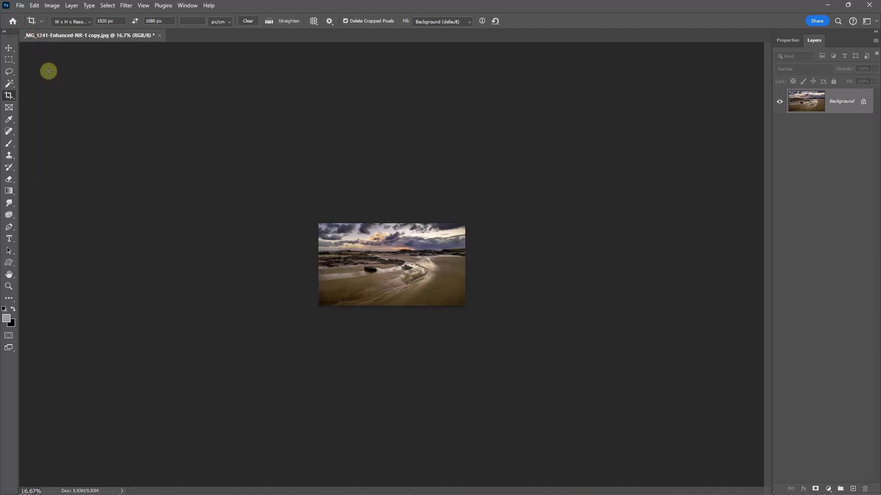
Save the current 1920 × 1080 crop settings as a tool preset named '1920 x 1080'.
click(42, 21)
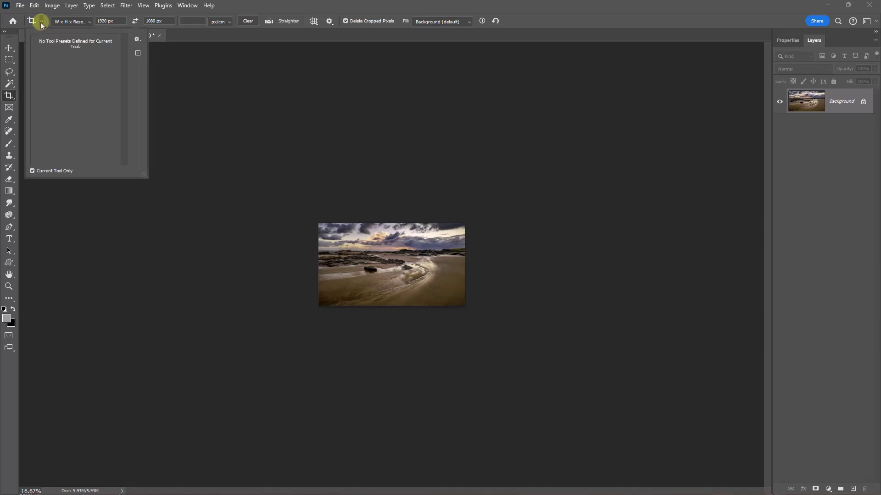
click(138, 54)
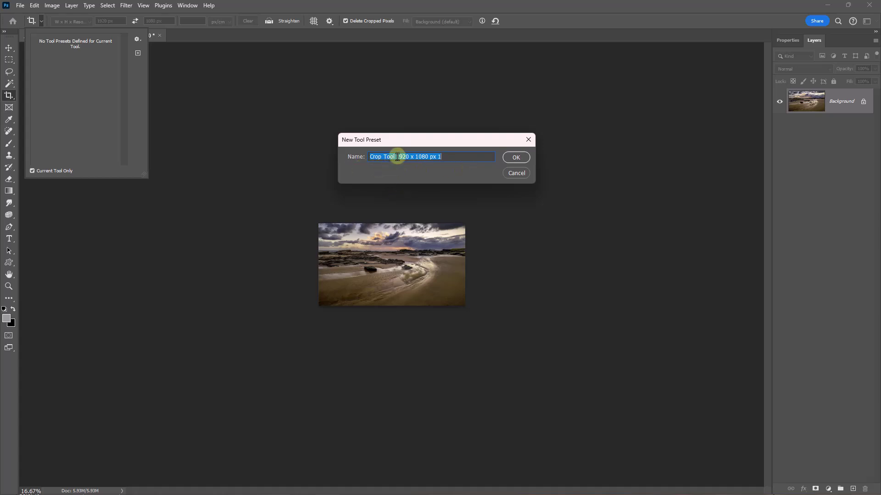
drag(396, 156, 369, 156)
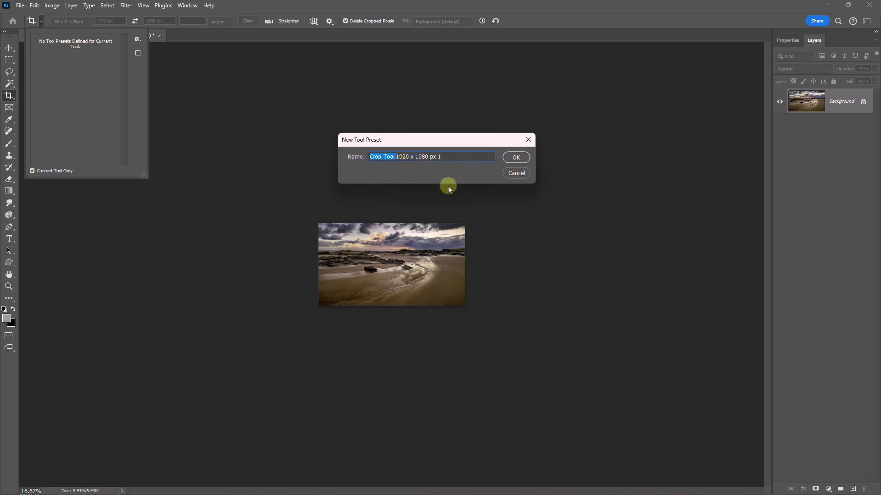
key(BackSpace)
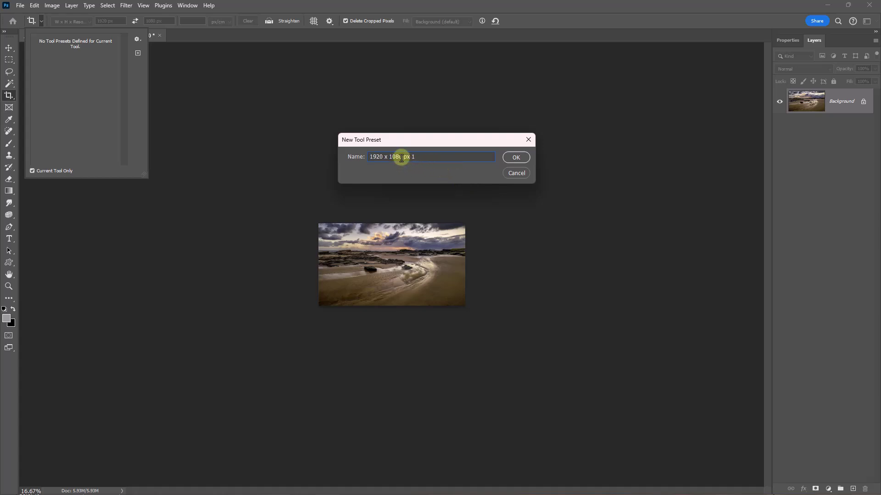
drag(404, 156, 456, 157)
key(BackSpace)
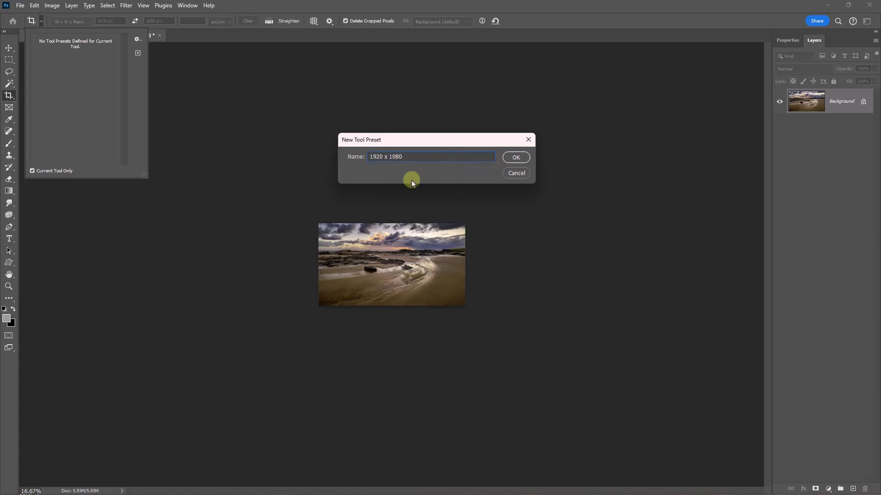
click(516, 158)
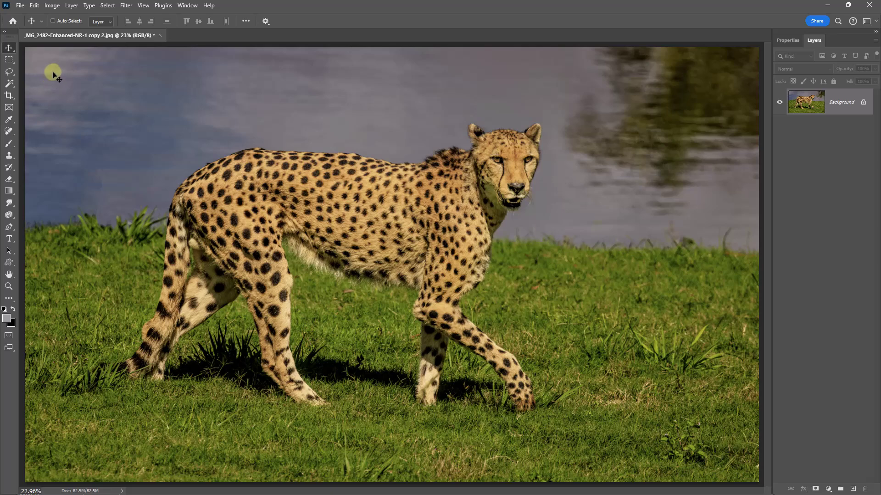
Preview the saved 1920 x 1080 crop preset on the cheetah photo, nudging the image inside the frame.
click(8, 96)
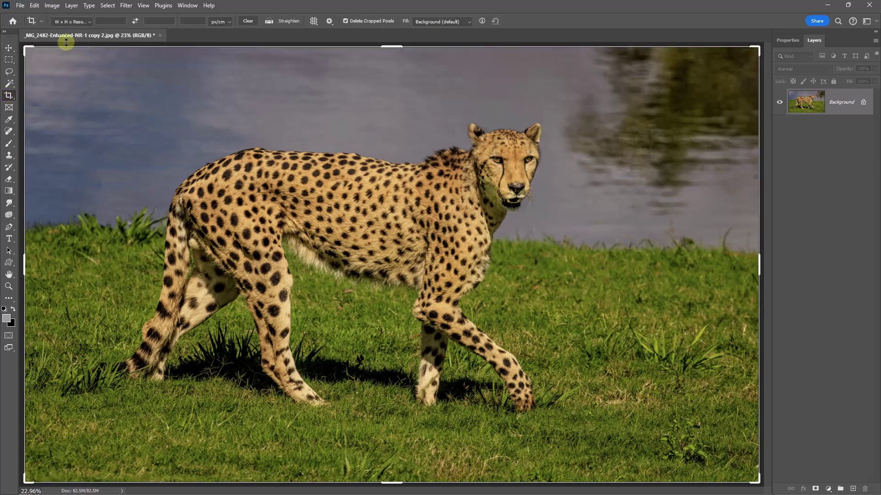
click(41, 21)
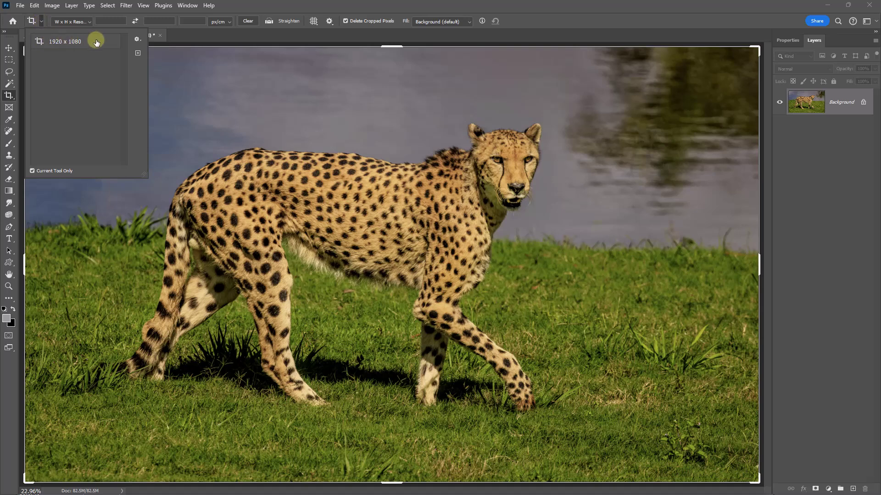
mouse_move(98, 43)
mouse_down()
mouse_move(92, 144)
mouse_move(91, 41)
mouse_up()
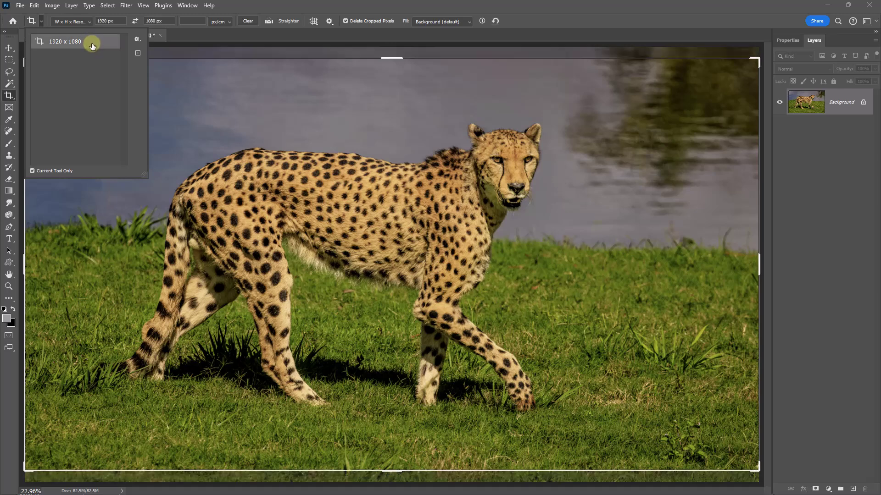
click(382, 132)
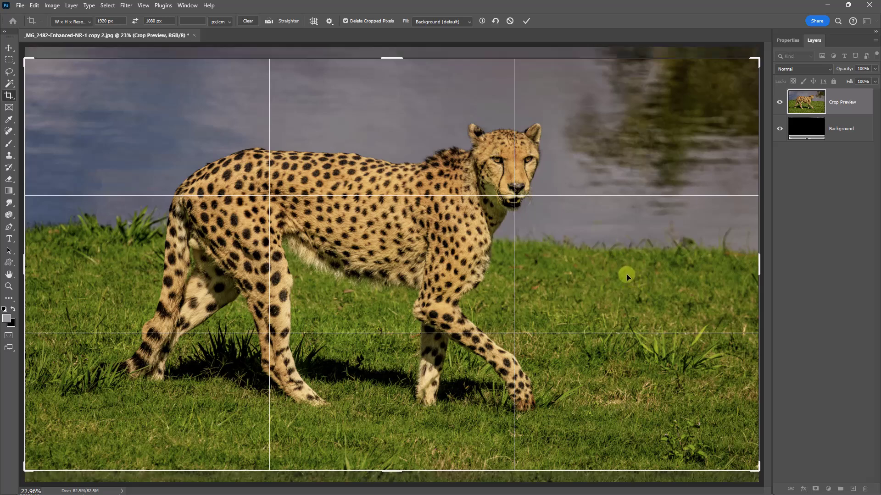
mouse_move(627, 277)
mouse_down()
mouse_move(628, 269)
mouse_move(624, 287)
mouse_up()
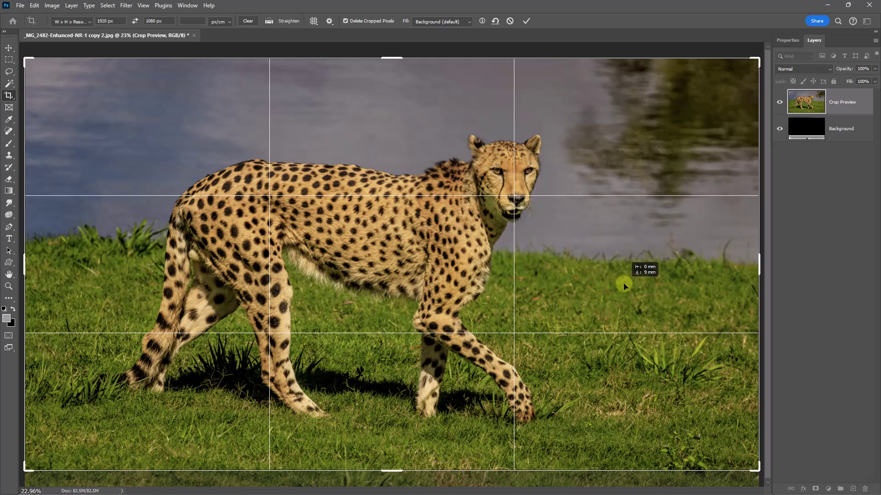
drag(623, 286, 622, 287)
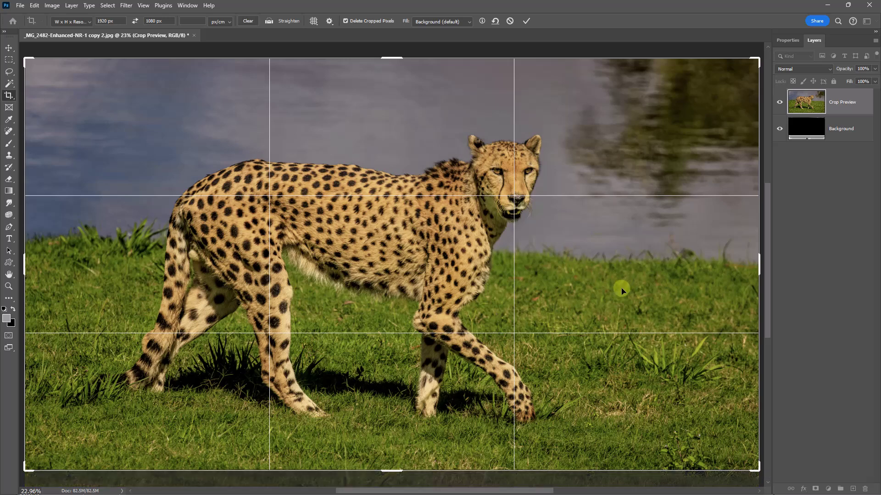
Commit the 1920 × 1080 crop on the cheetah and confirm its dimensions in Image Size.
click(526, 21)
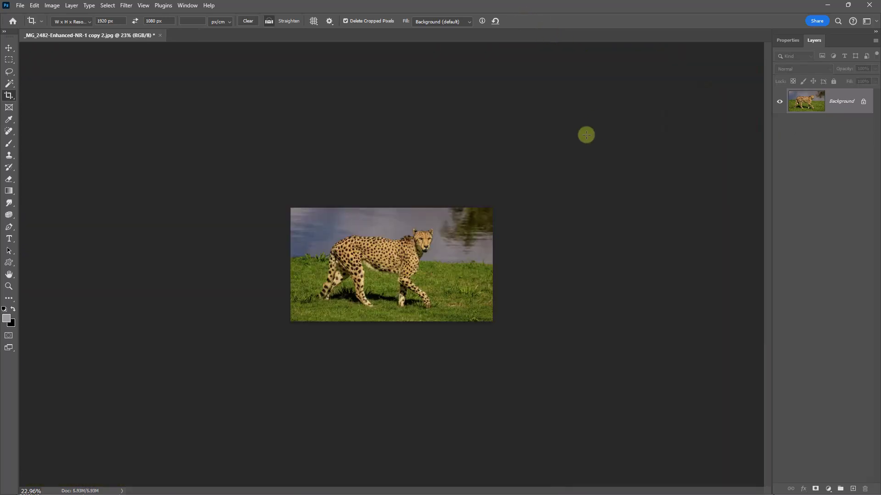
key(ctrl+0)
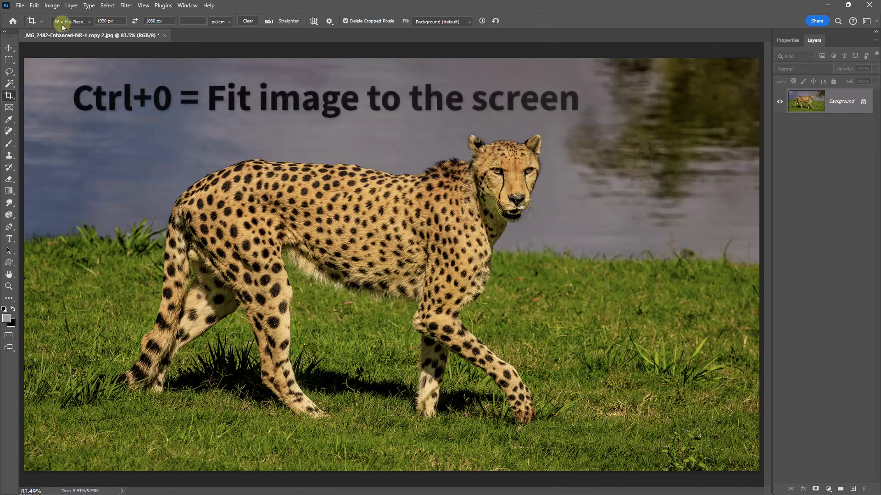
click(52, 5)
click(48, 77)
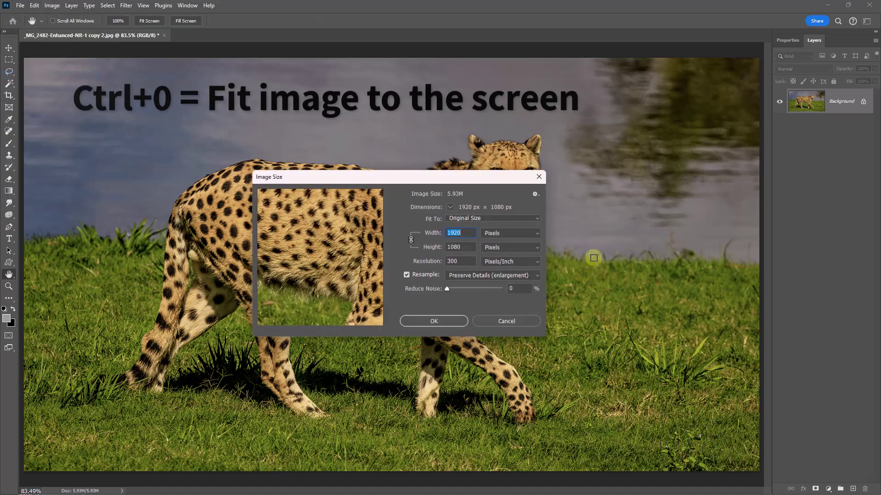
click(508, 322)
key(c)
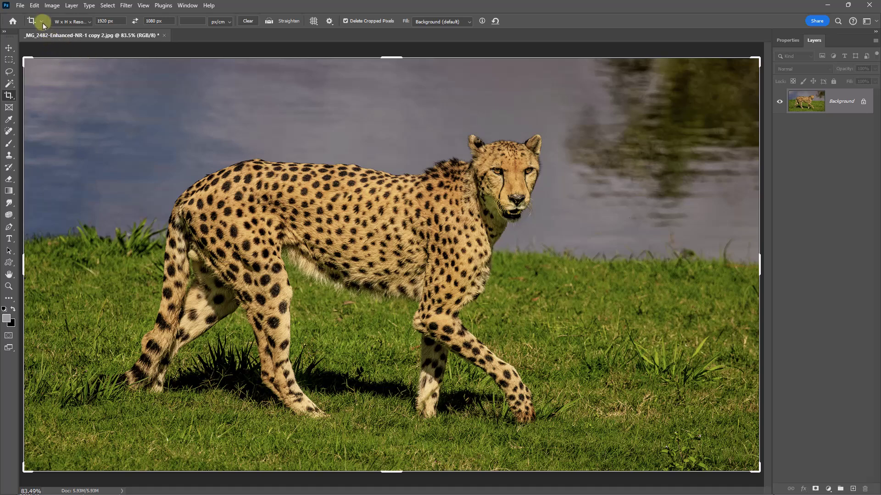
Crop the cheetah photo to landscape 3 : 2 by flipping the 2 : 3 (4 : 6) ratio.
click(90, 22)
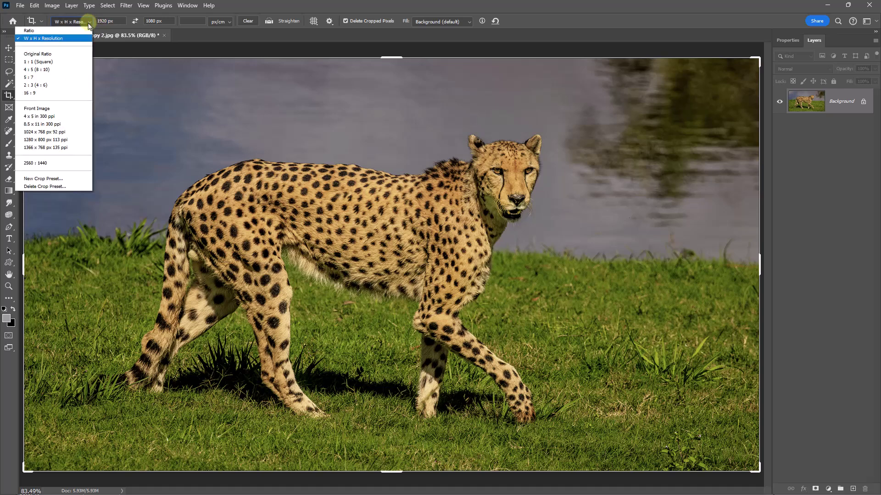
click(34, 87)
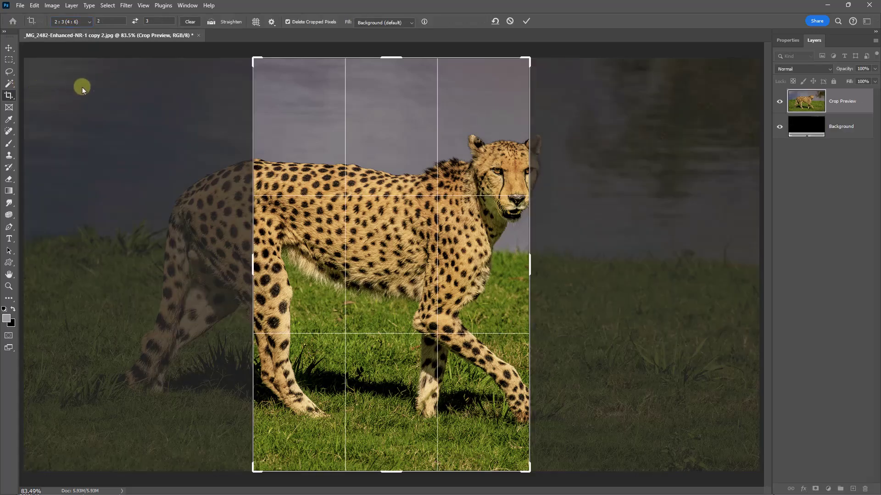
click(135, 21)
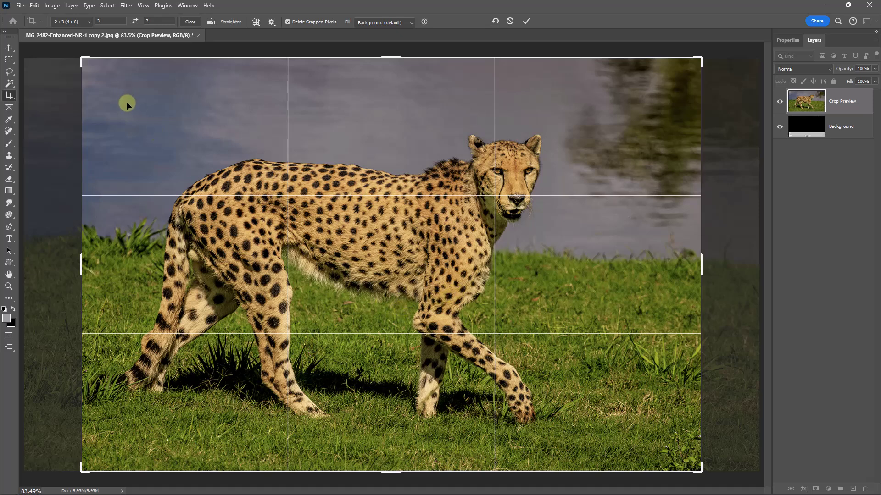
click(527, 21)
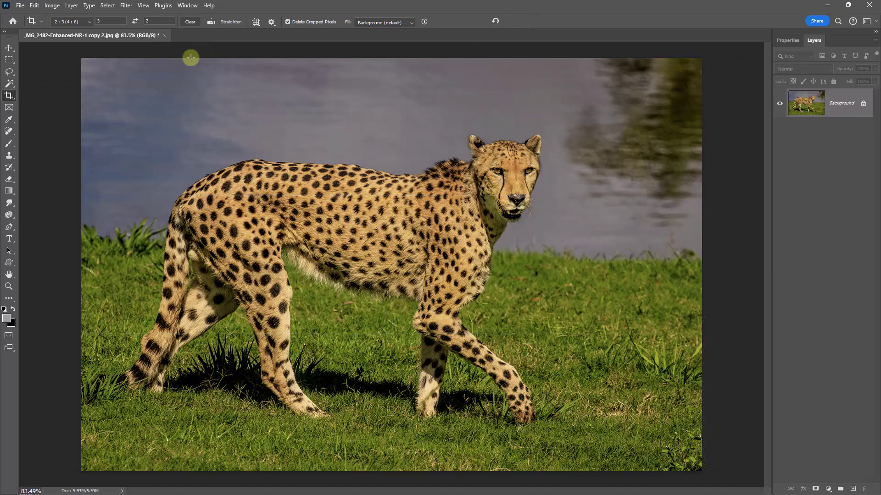
click(42, 21)
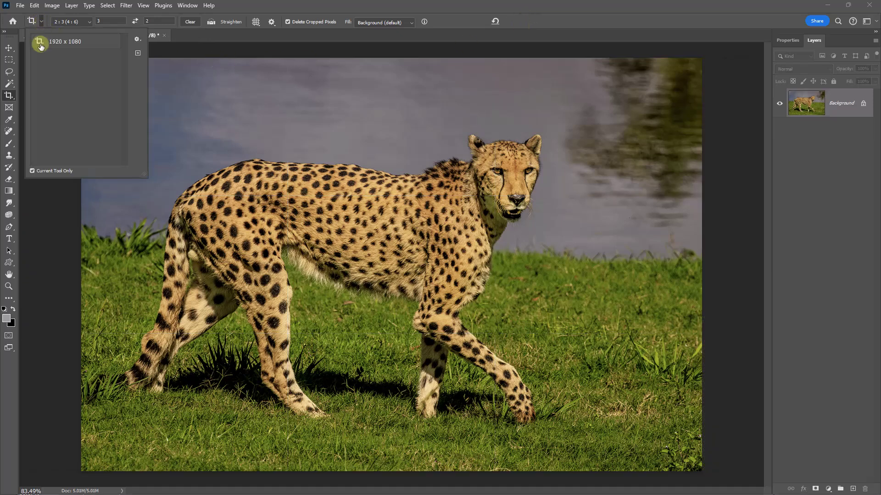
Save the crop settings as a preset named '3 : 2', then load the 1920 x 1080 preset on the cheetah.
click(137, 53)
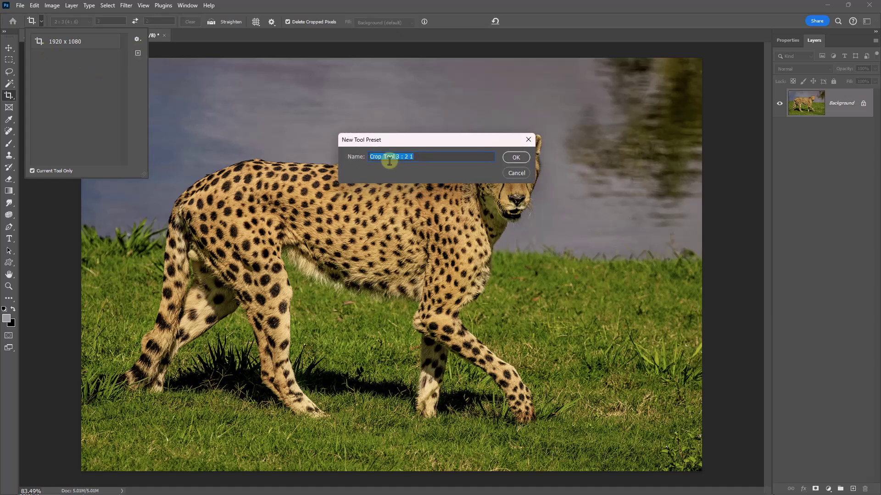
drag(394, 156, 335, 161)
key(BackSpace)
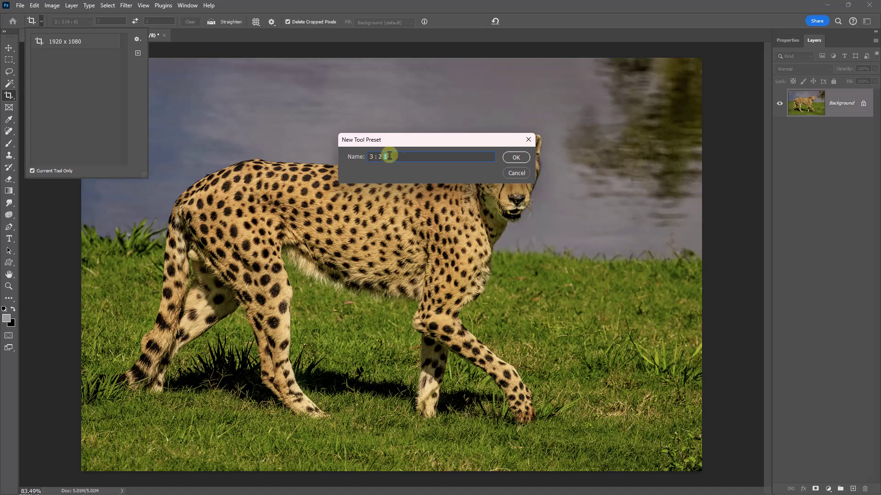
click(515, 157)
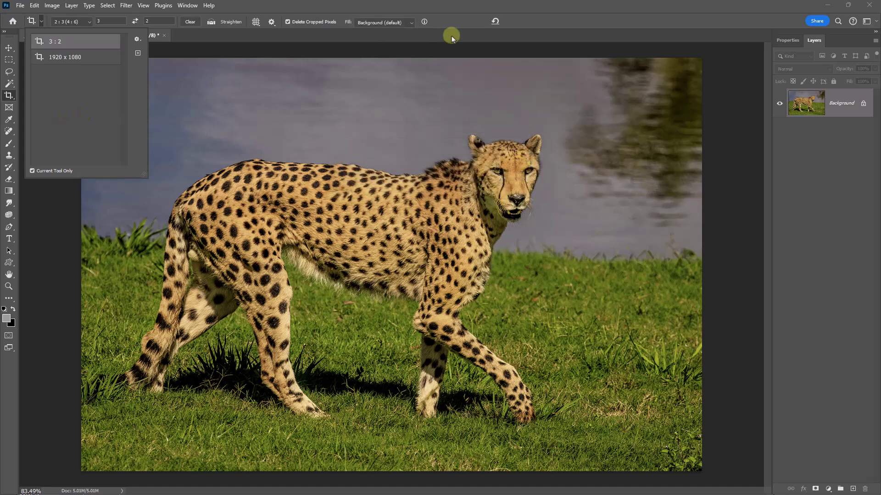
click(59, 60)
click(241, 137)
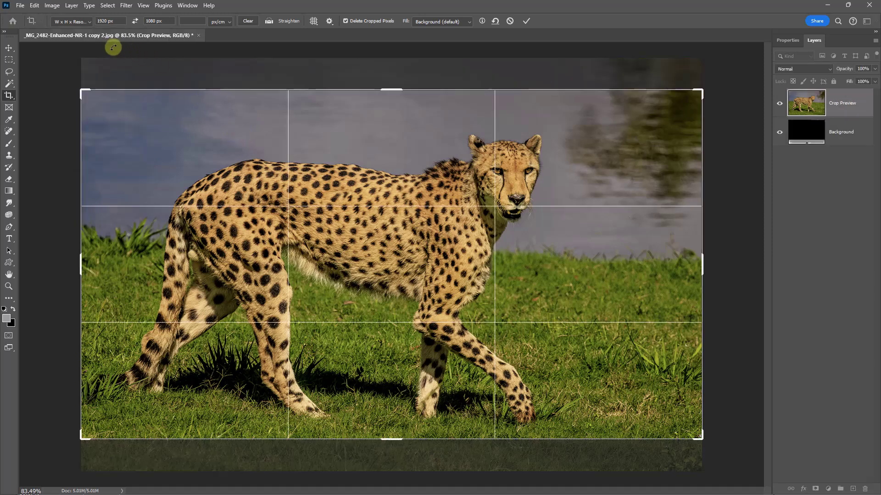
Cancel the pending 1920 × 1080 crop on the cheetah photo.
click(509, 21)
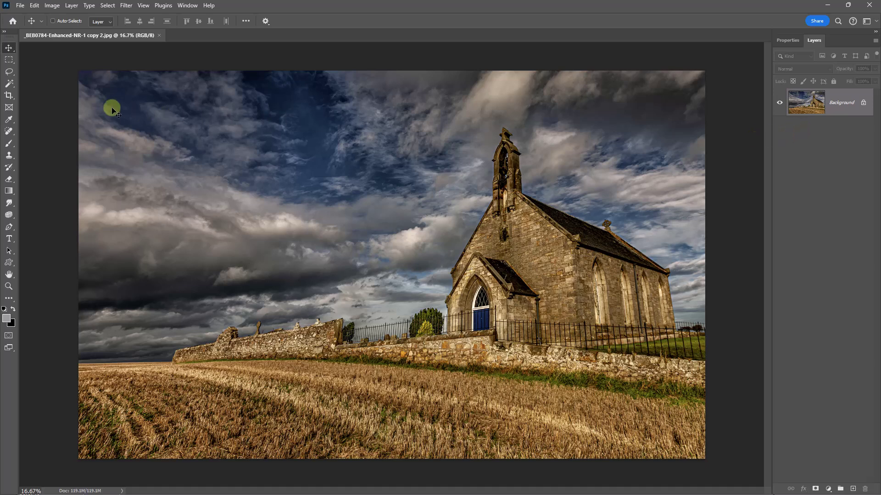
Crop the church photo to 1920 × 1080 px using the saved 1920 x 1080 preset.
click(8, 96)
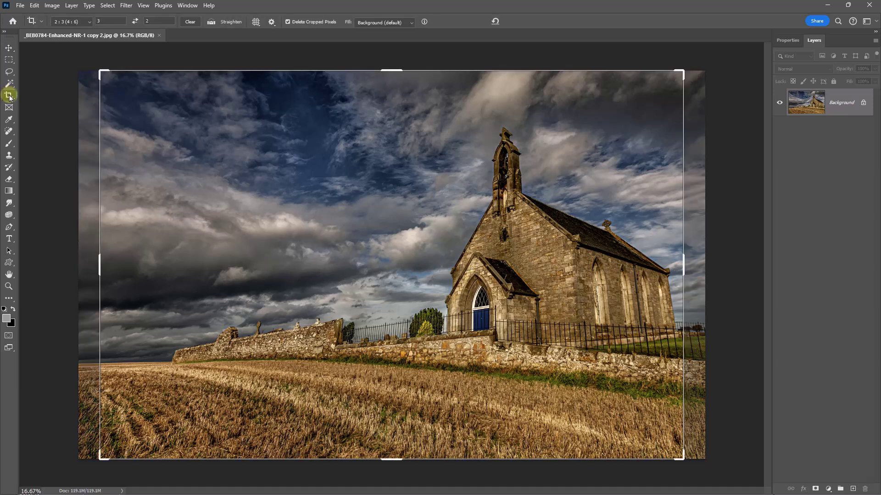
click(42, 22)
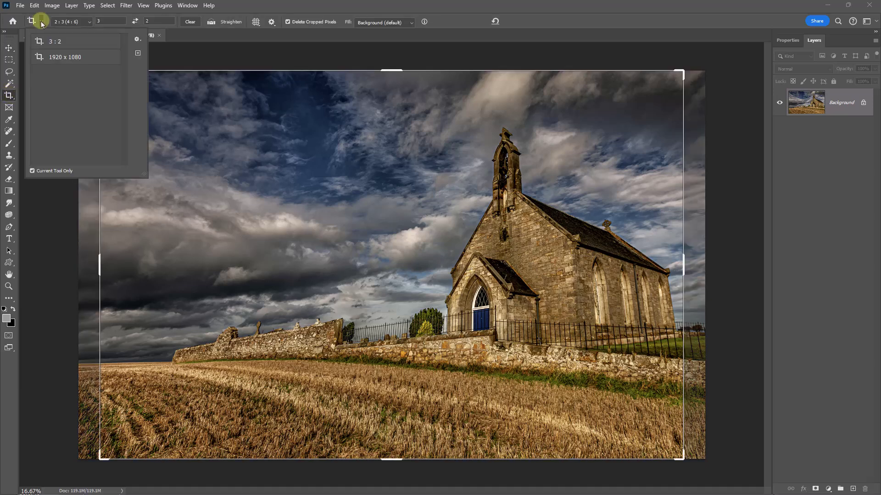
click(67, 58)
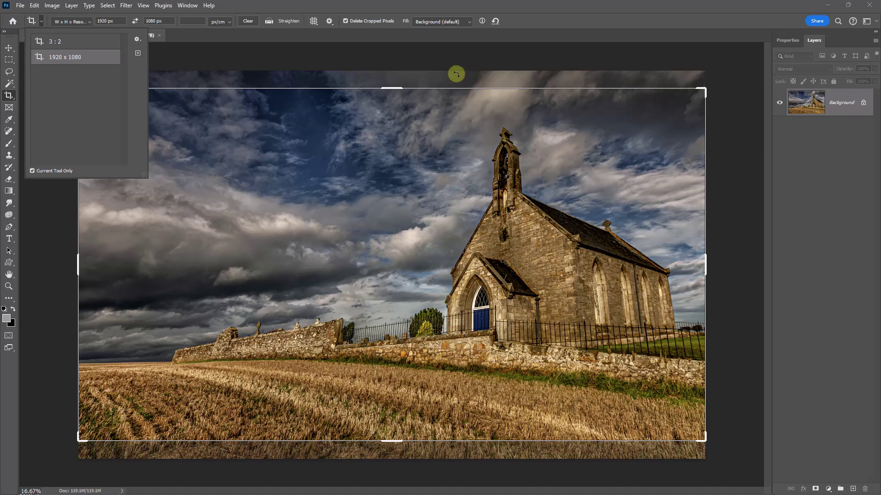
click(426, 126)
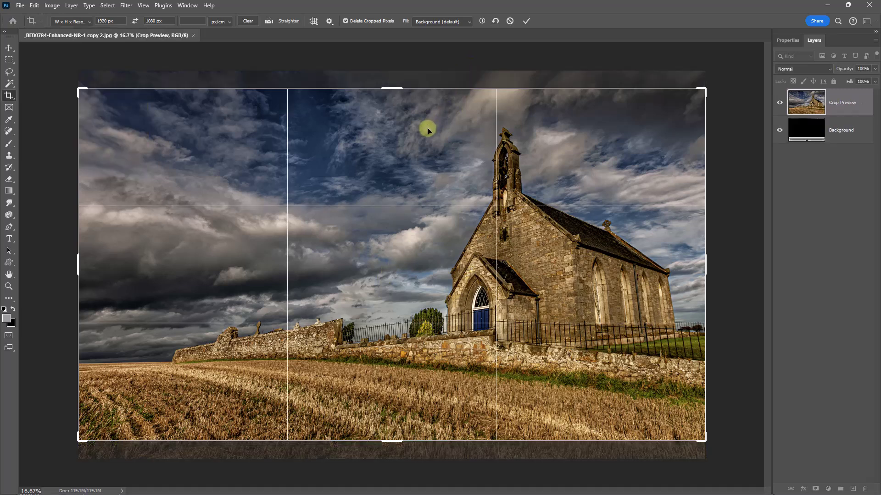
click(526, 22)
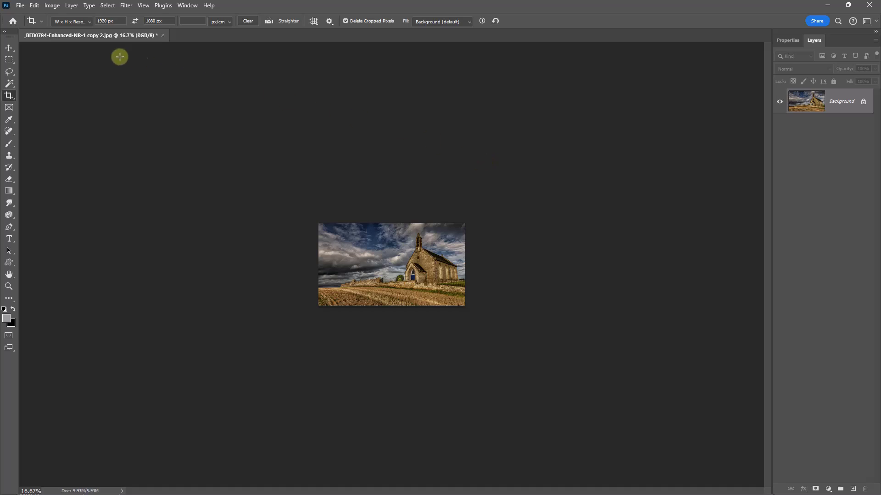
Confirm the cropped church photo is 1920 × 1080 px, then revert it to its saved full-size version.
click(51, 6)
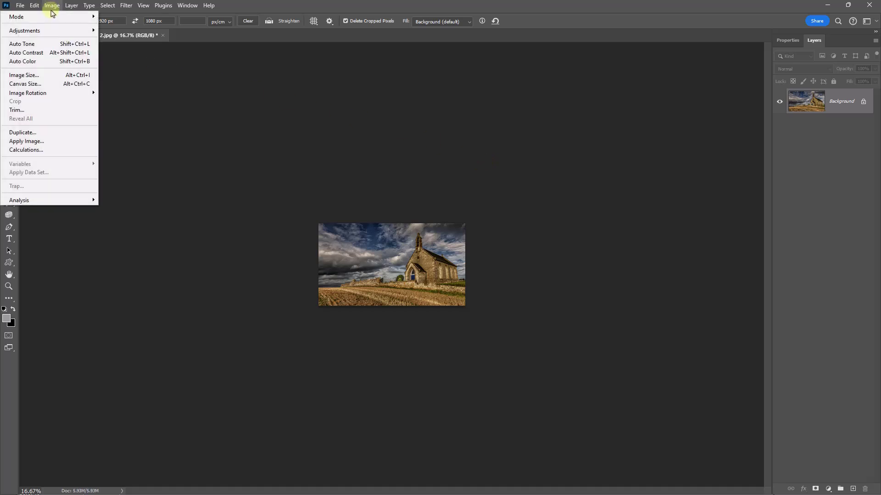
click(28, 75)
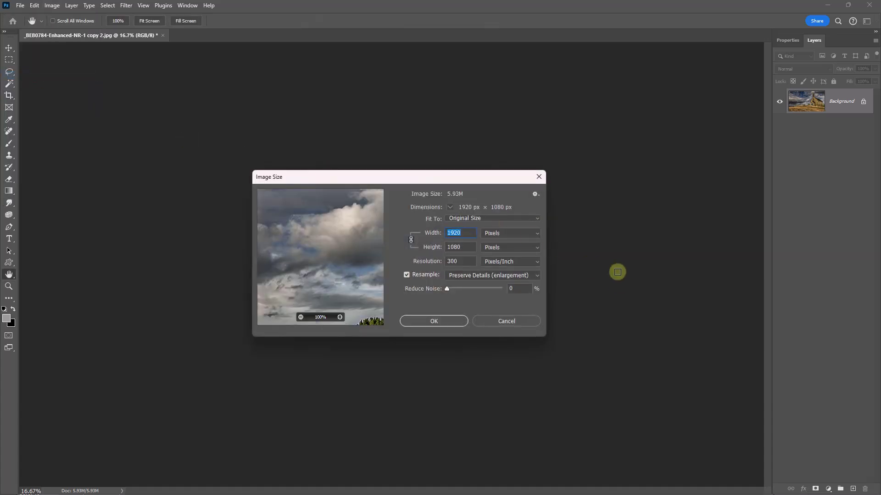
click(507, 321)
key(c)
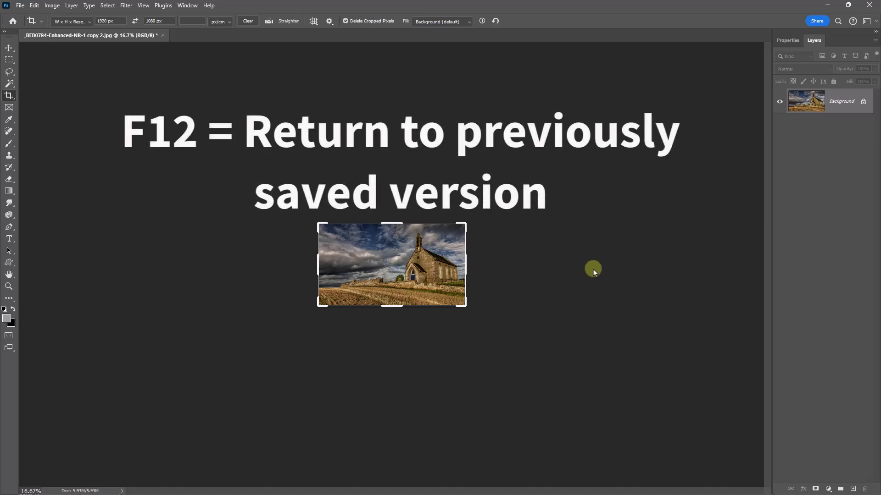
key(F12)
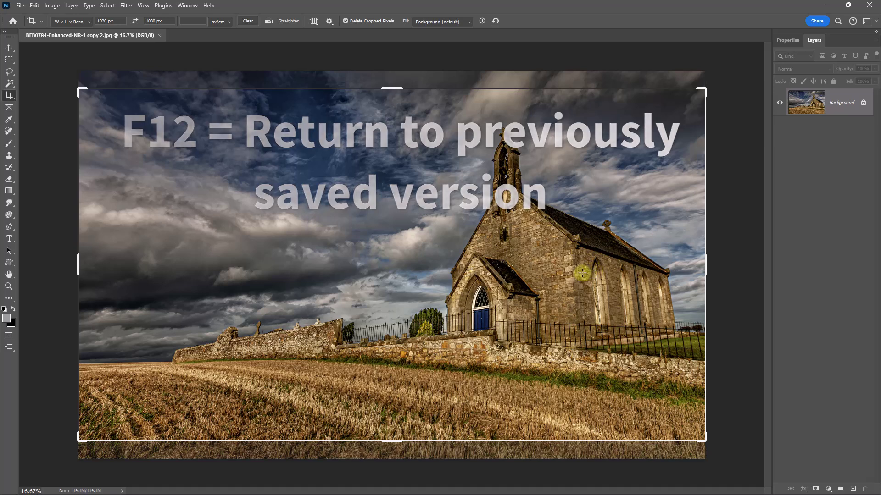
Crop the church photo with the 3 : 2 preset, shifting the church slightly left in the frame.
click(41, 21)
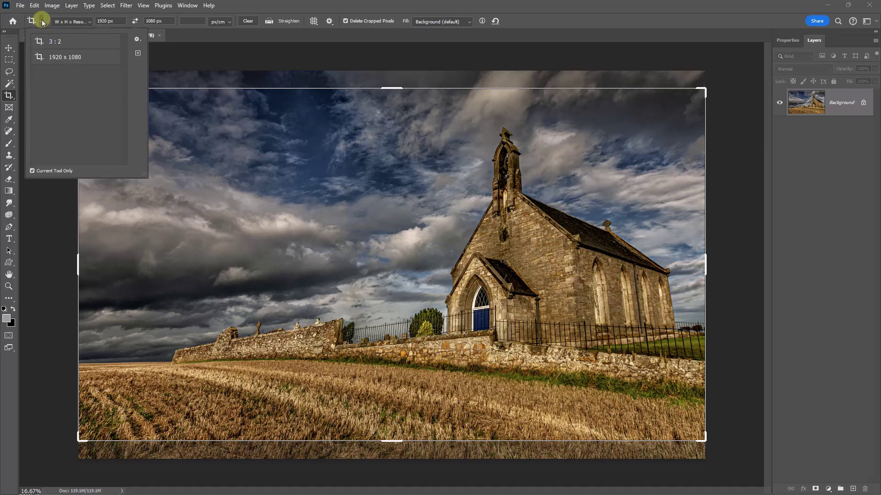
click(56, 43)
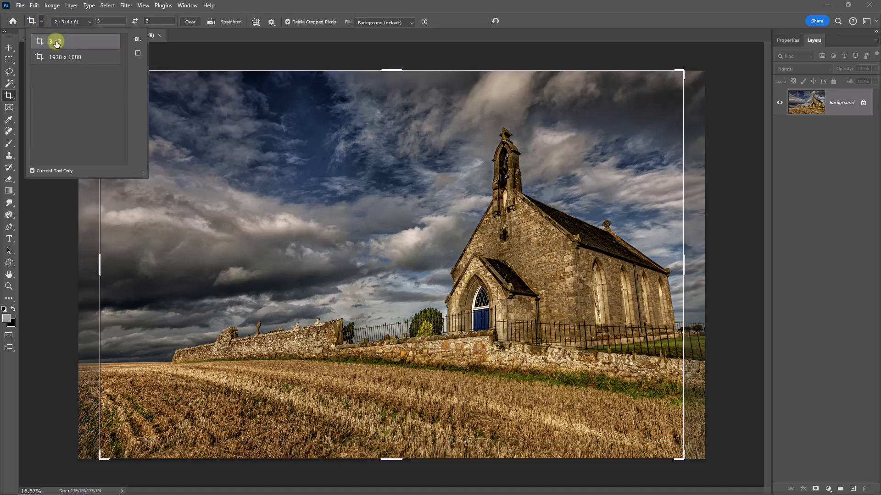
click(597, 271)
drag(600, 275, 582, 276)
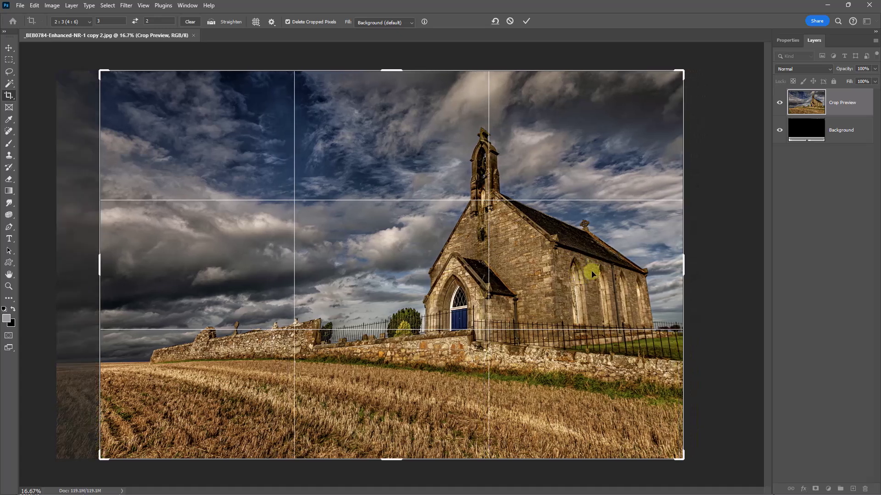
click(526, 22)
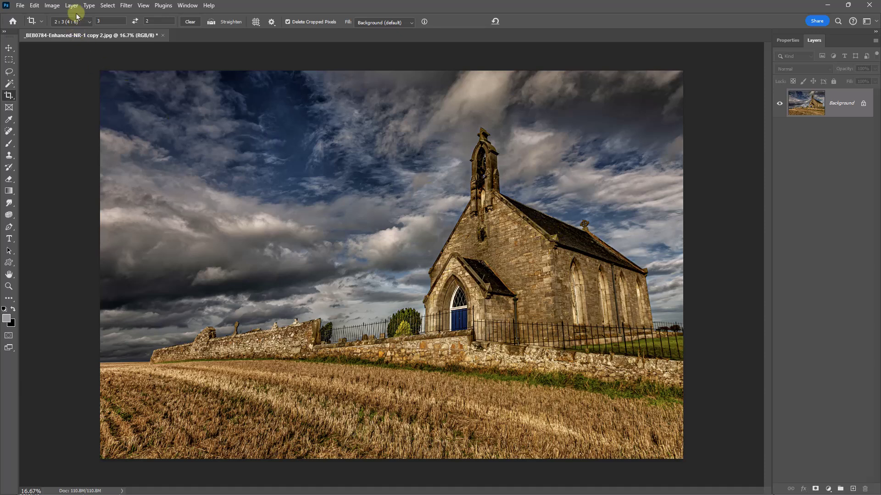
click(52, 7)
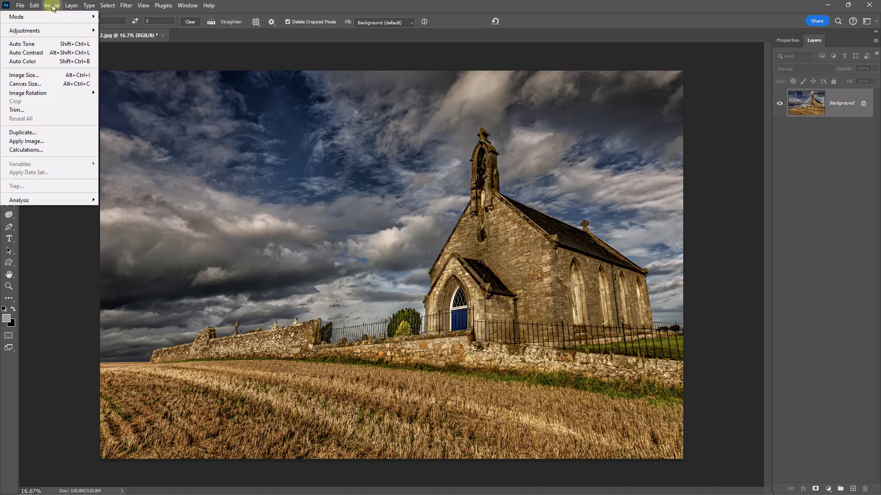
click(30, 75)
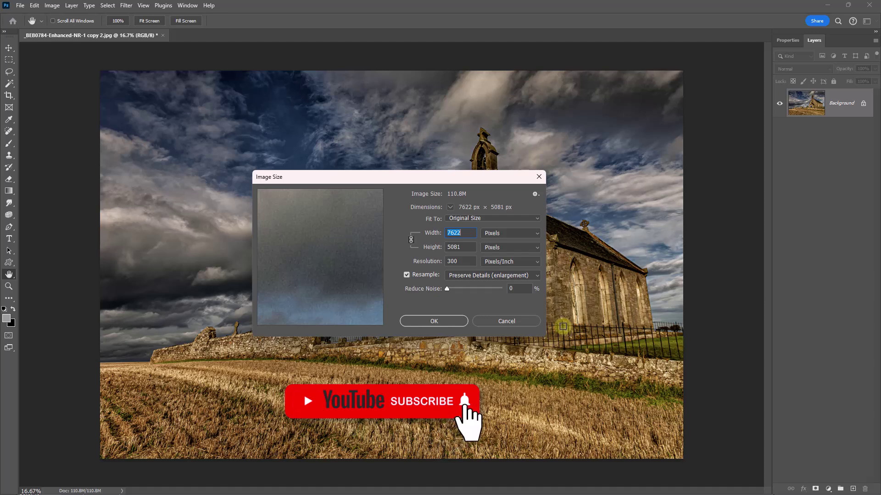
click(497, 321)
key(c)
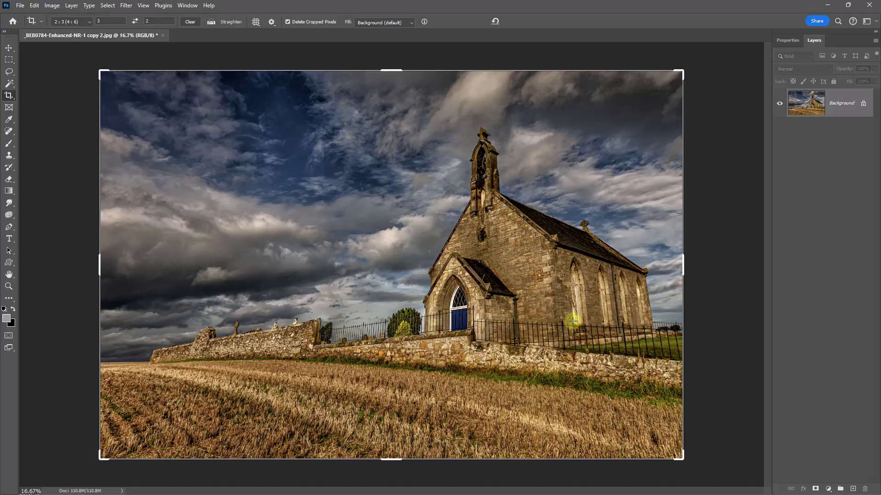